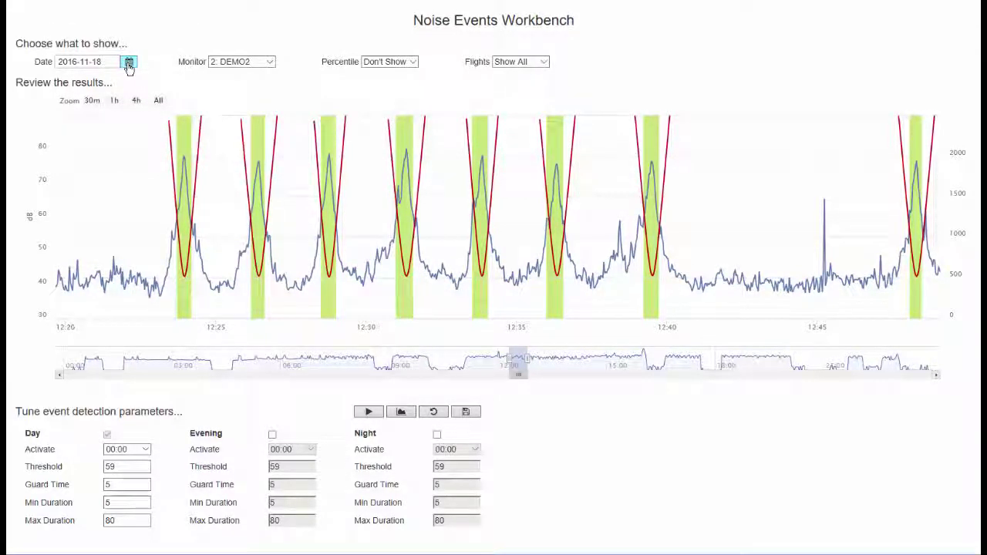
Keep date 2016-11-18 and monitor 2: DEMO2, and set the Day threshold to 59
{"action": "left_click", "coordinate": [129, 65]}
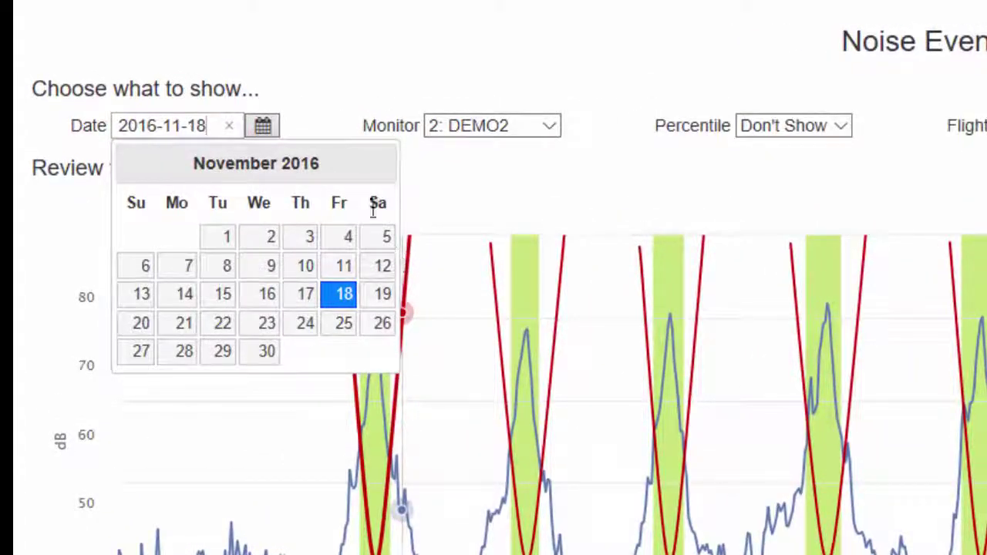
{"action": "left_click", "coordinate": [337, 135]}
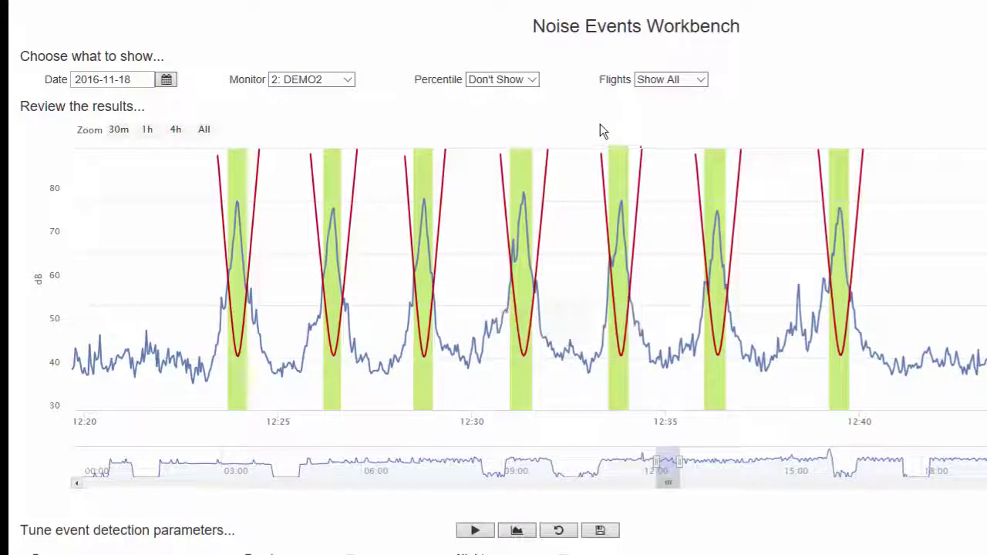
{"action": "left_click", "coordinate": [349, 80]}
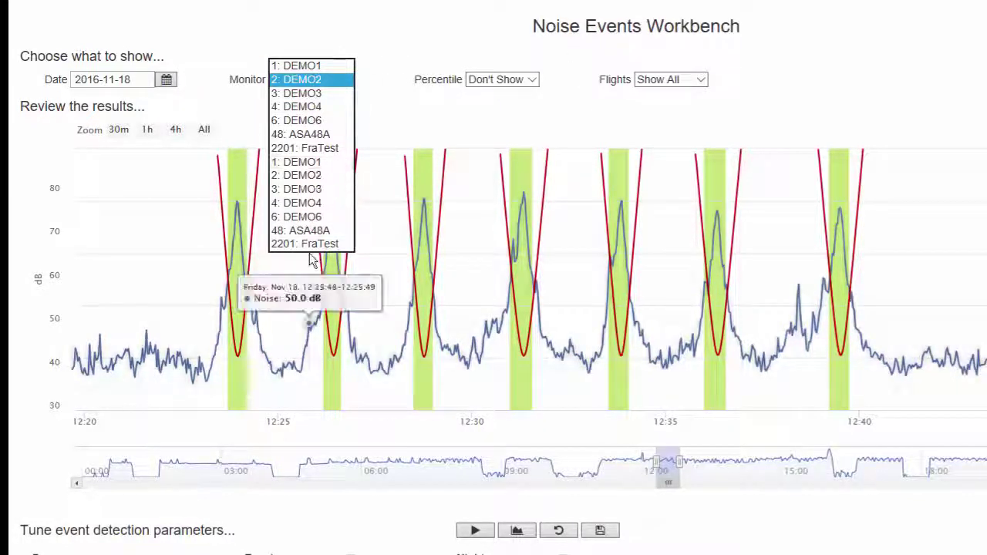
{"action": "left_click", "coordinate": [302, 79]}
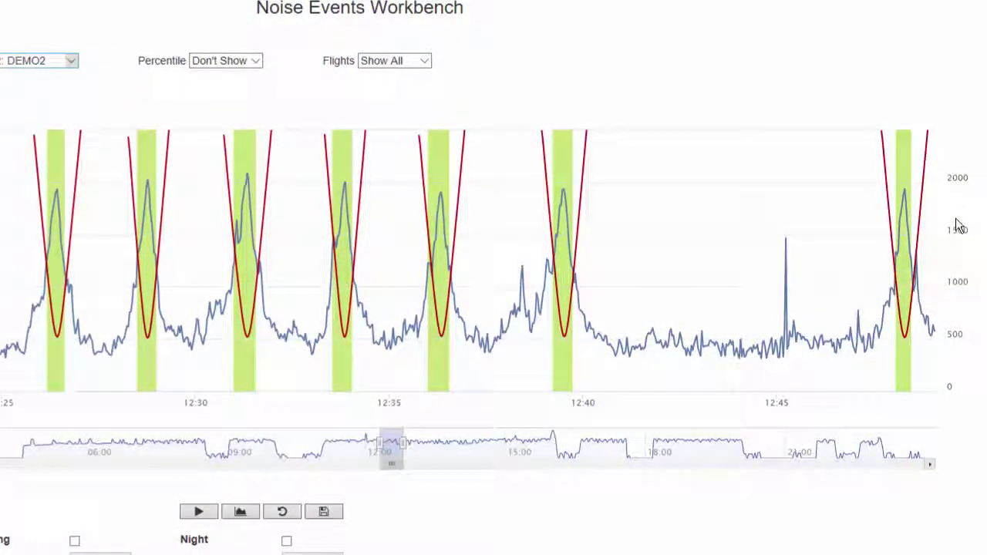
{"action": "mouse_move", "coordinate": [905, 343]}
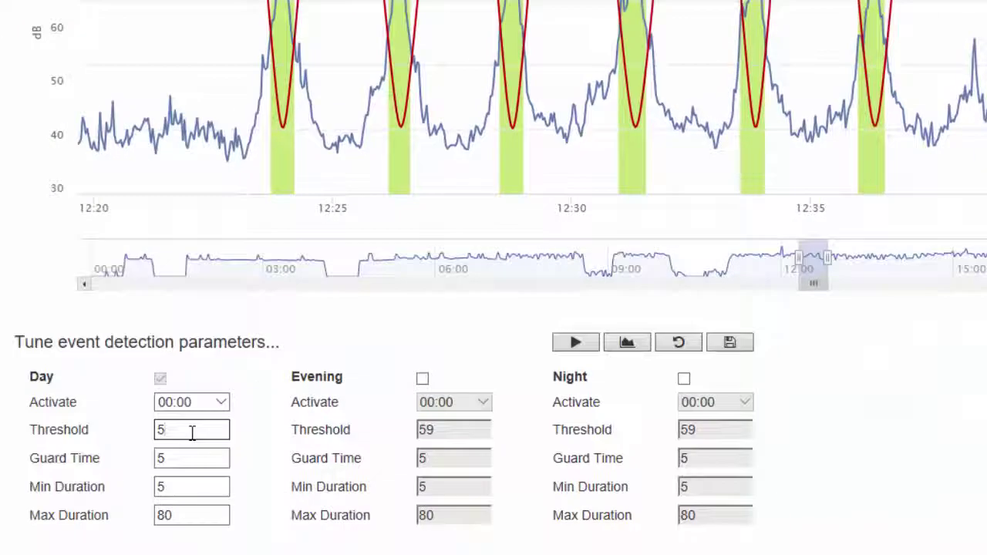
{"action": "type", "text": "9"}
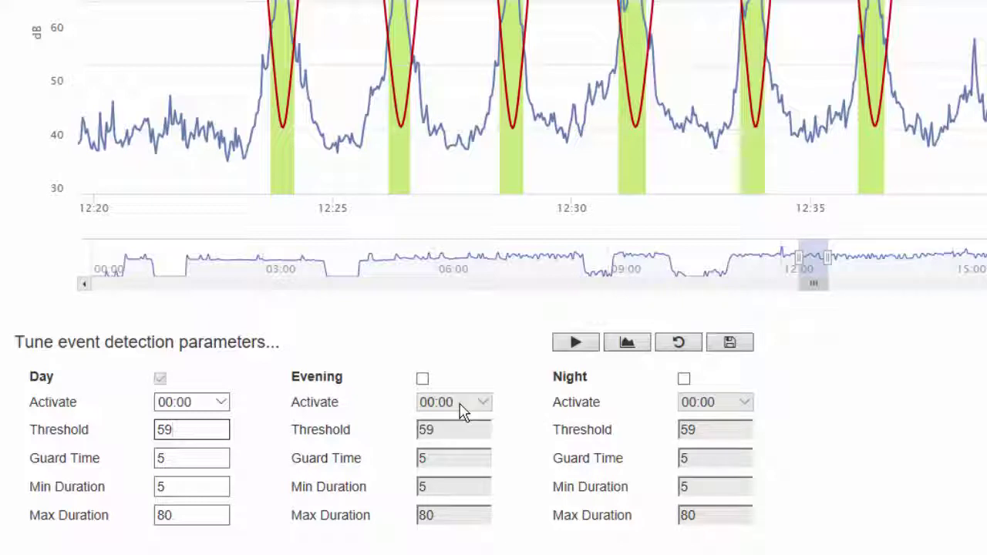
Set Evening activation to 19:00 and Night to 22:00, then disable both templates
{"action": "left_click", "coordinate": [423, 380]}
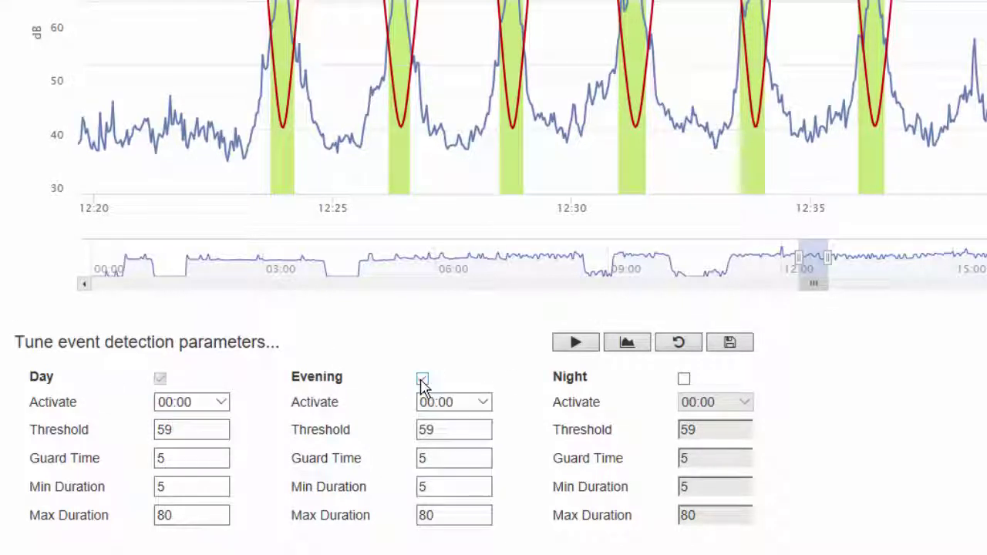
{"action": "left_click", "coordinate": [492, 407]}
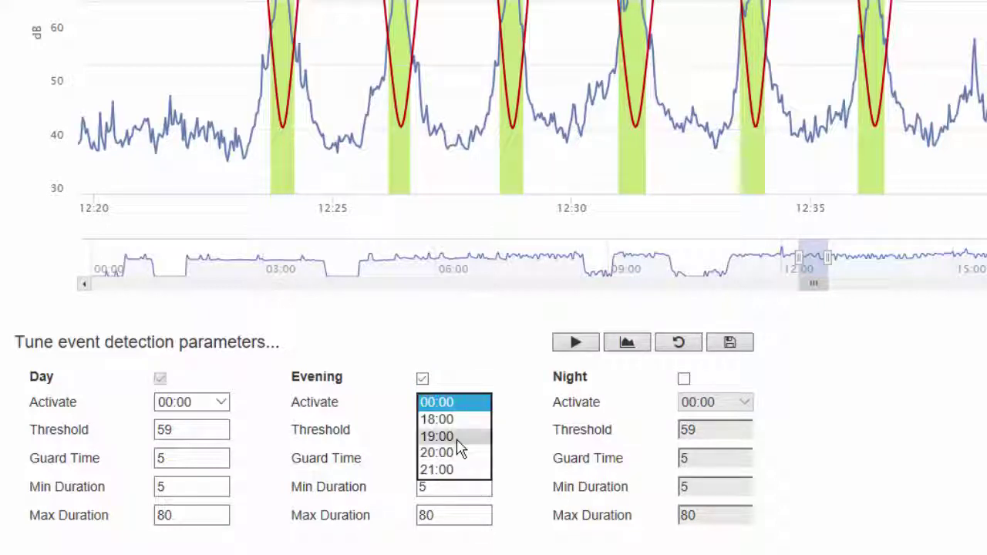
{"action": "left_click", "coordinate": [456, 437]}
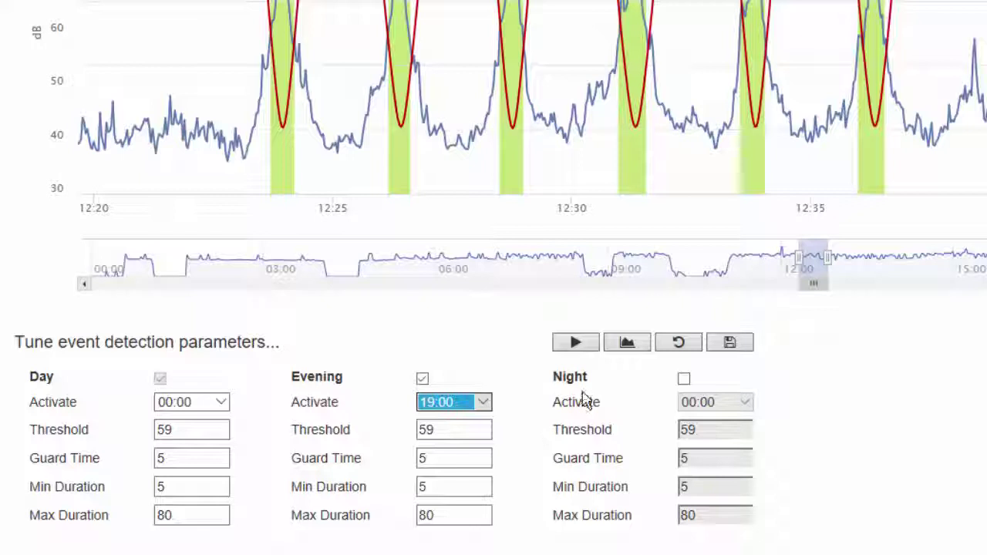
{"action": "left_click", "coordinate": [683, 378]}
{"action": "left_click", "coordinate": [751, 406]}
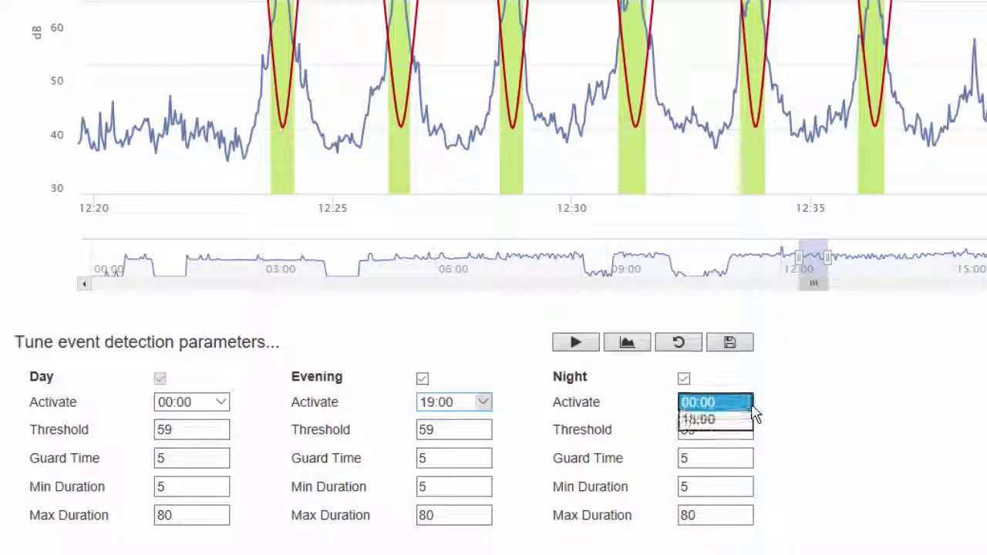
{"action": "left_click", "coordinate": [696, 488]}
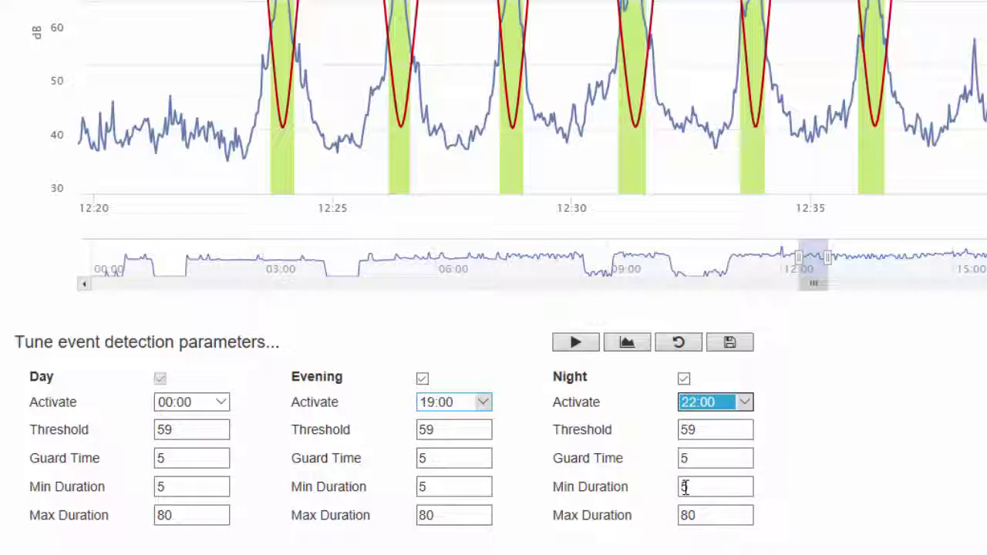
{"action": "left_click", "coordinate": [685, 380]}
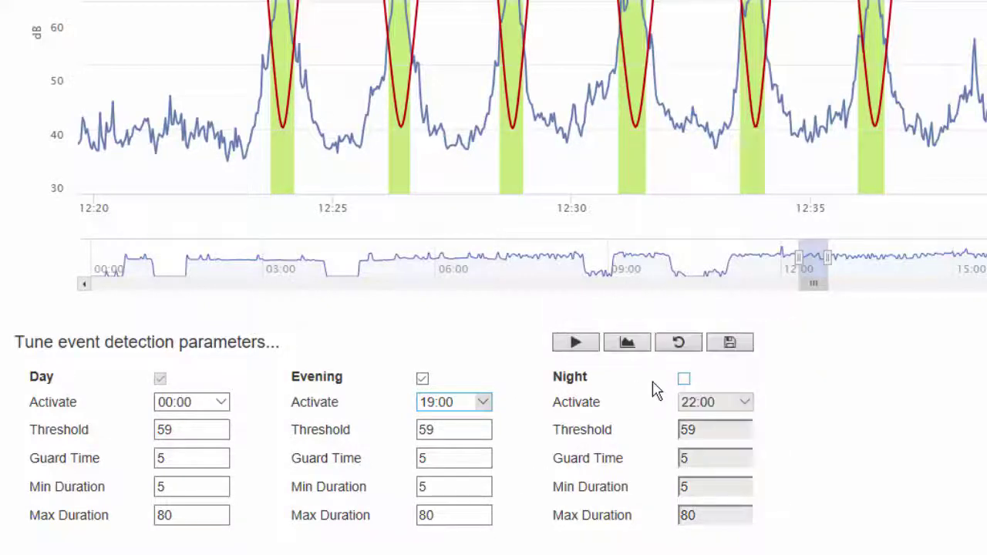
{"action": "left_click", "coordinate": [426, 379]}
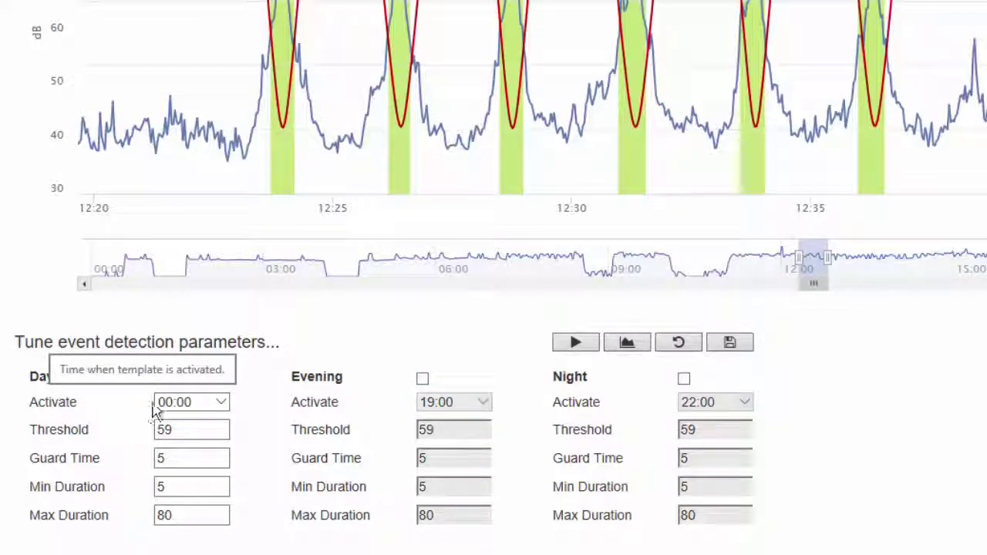
Change the Day threshold from 59 to 50, preview it, and reprocess the events
{"action": "left_click", "coordinate": [196, 431]}
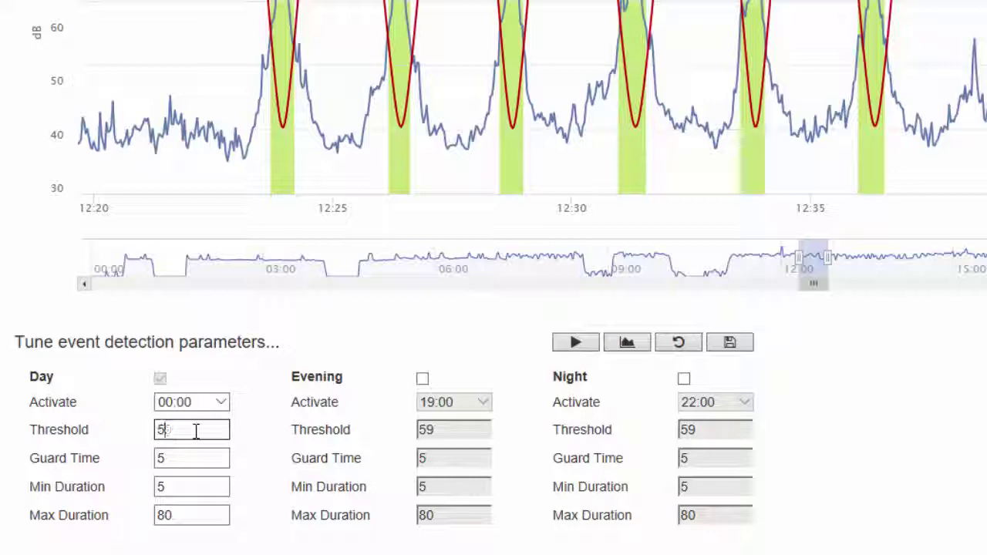
{"action": "type", "text": "0"}
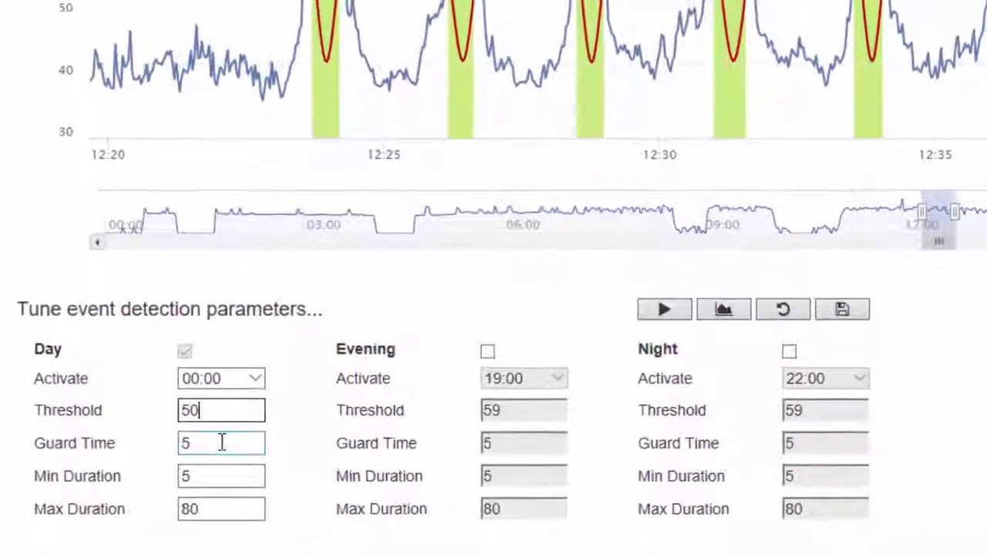
{"action": "left_click", "coordinate": [191, 457]}
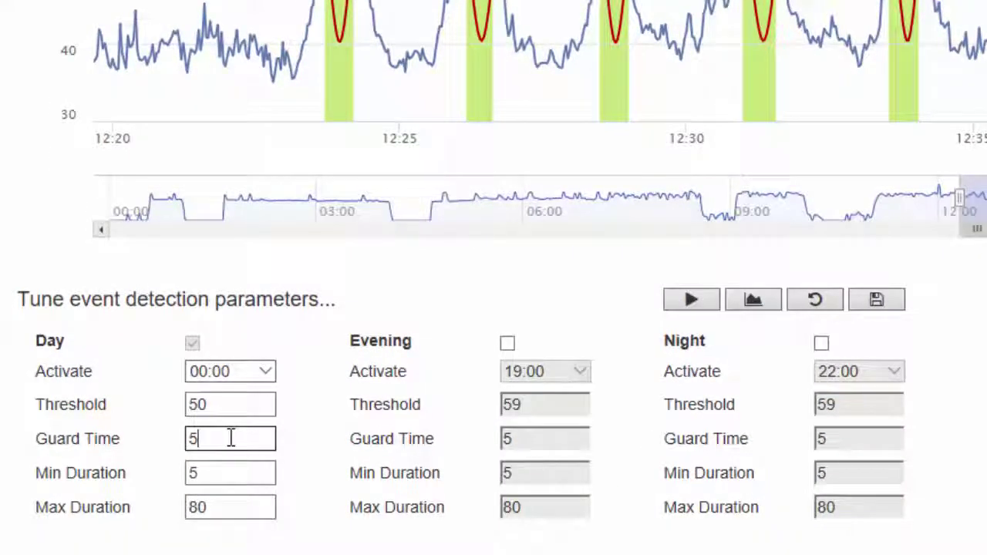
{"action": "left_click", "coordinate": [752, 303]}
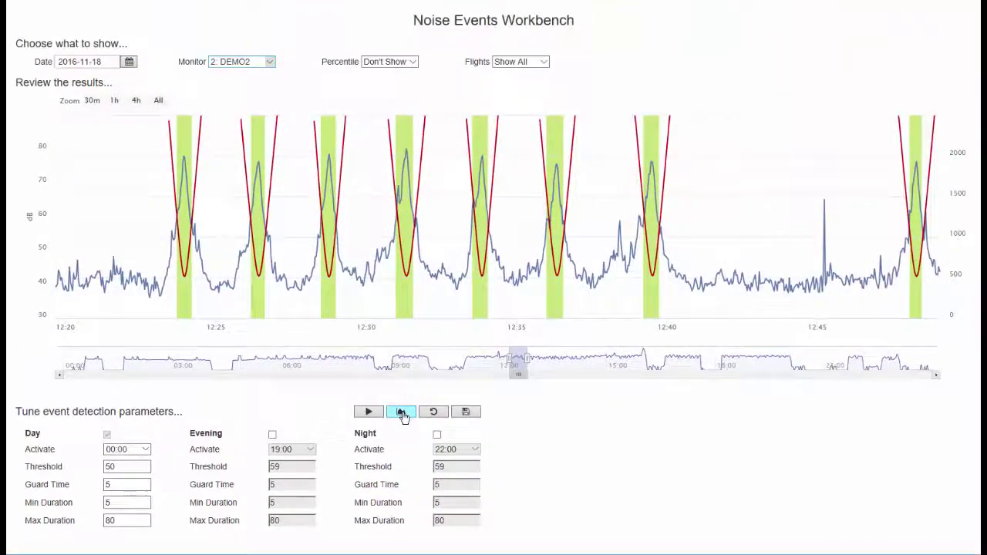
{"action": "left_click", "coordinate": [402, 414]}
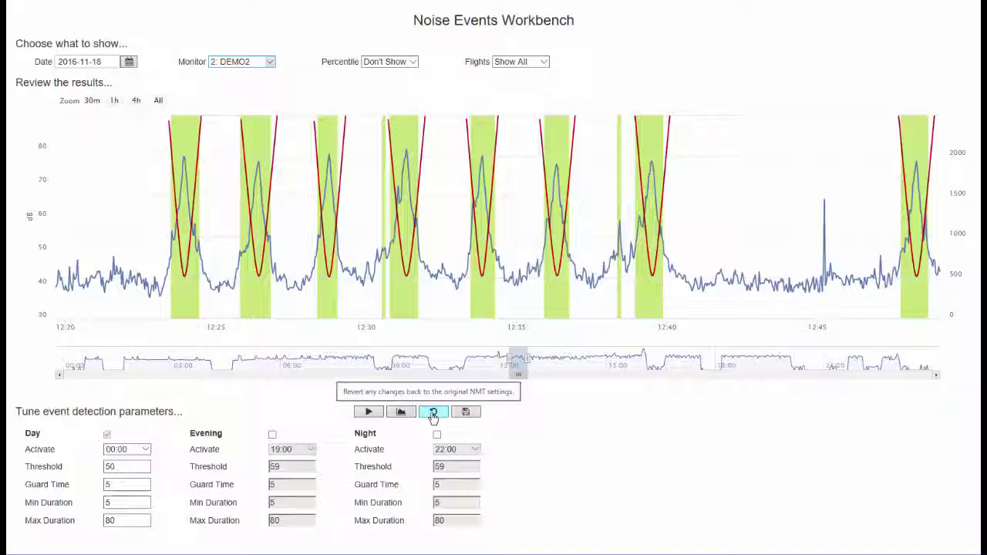
Revert all settings to their original values and shift the chart toward 18:00
{"action": "left_click", "coordinate": [434, 415]}
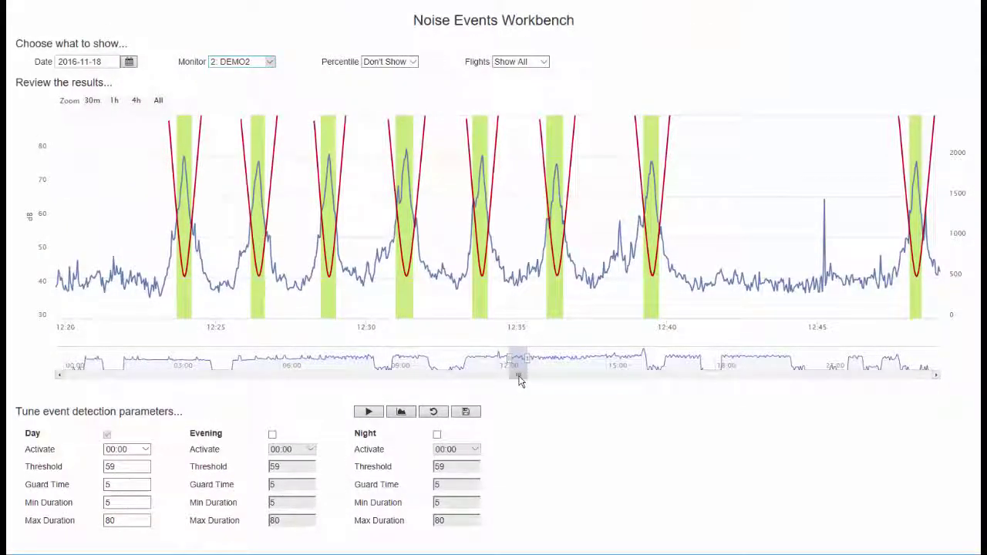
{"action": "left_click_drag", "start_coordinate": [686, 378], "coordinate": [723, 375]}
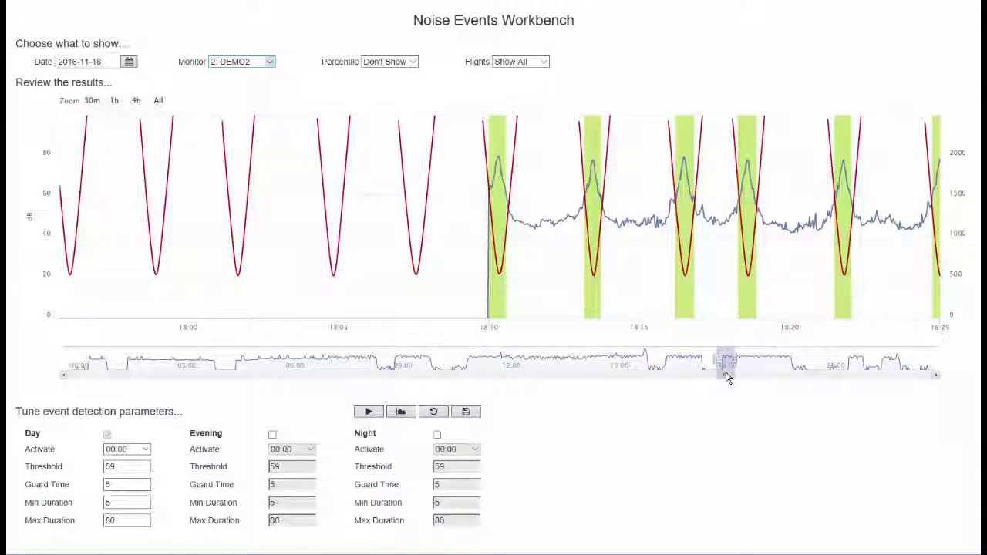
Enable the Evening period, view its start-time choices, then disable it again
{"action": "left_click", "coordinate": [272, 434]}
{"action": "left_click", "coordinate": [308, 449]}
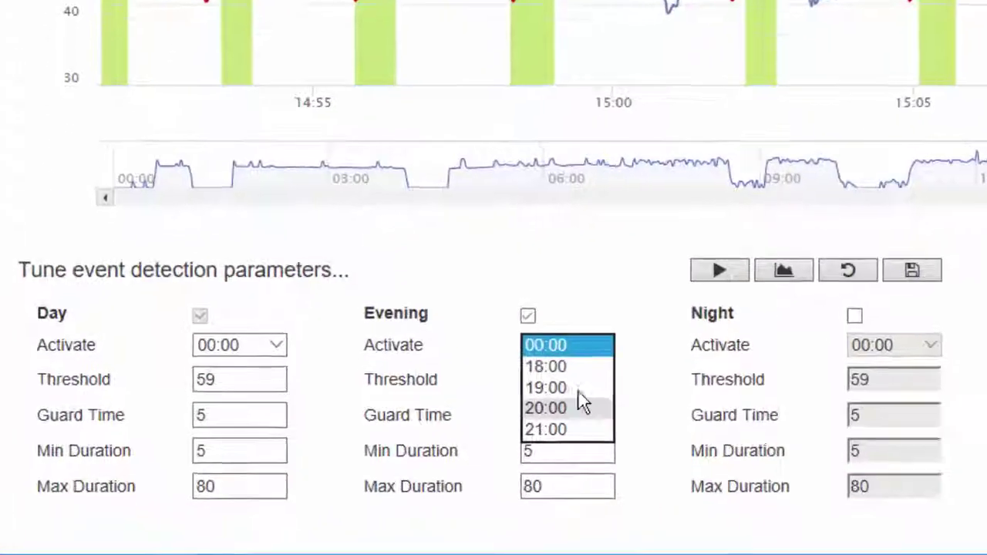
{"action": "left_click", "coordinate": [527, 316]}
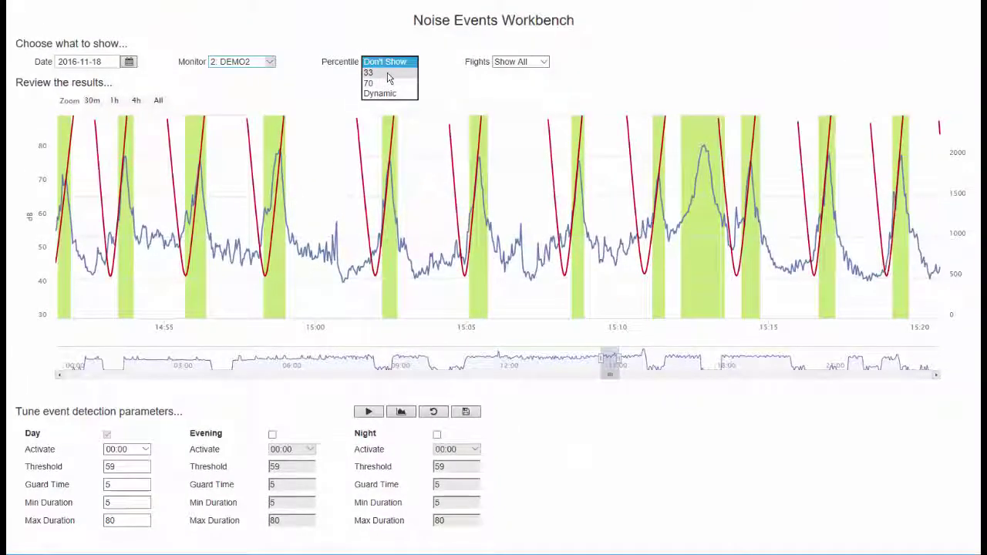
Show the 33rd percentile line, jump the chart to about 12:00, then switch to 70
{"action": "left_click", "coordinate": [389, 77]}
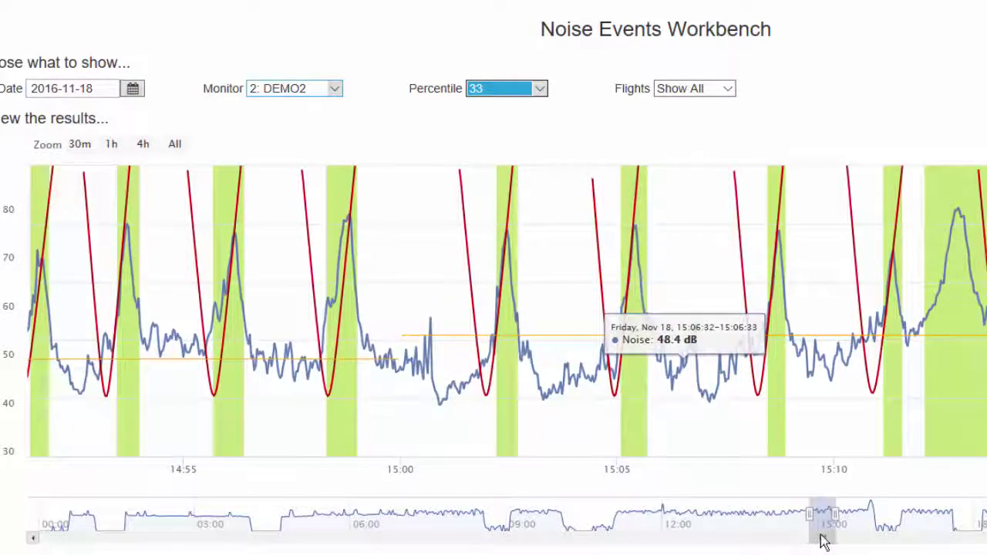
{"action": "left_click", "coordinate": [673, 539]}
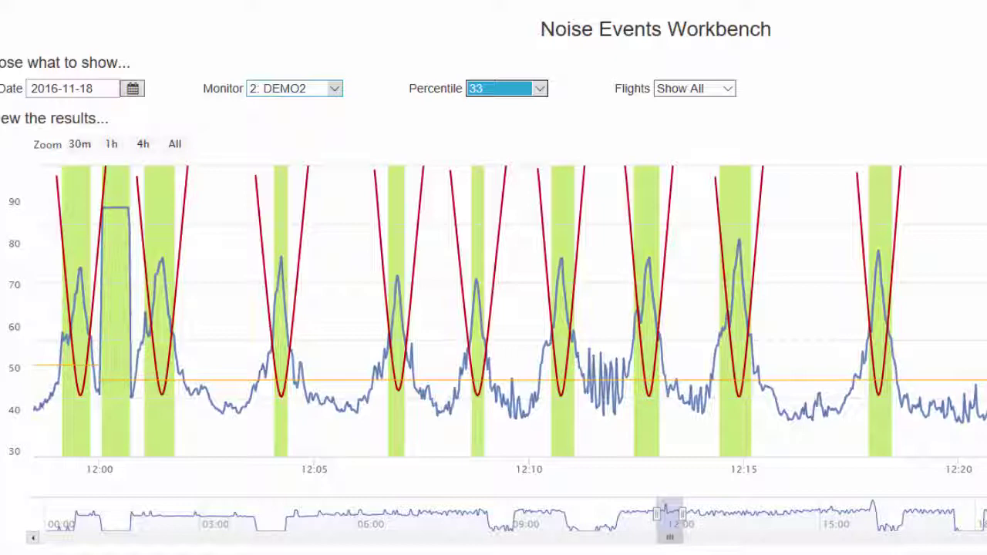
{"action": "key", "text": "Down"}
{"action": "left_click", "coordinate": [530, 92]}
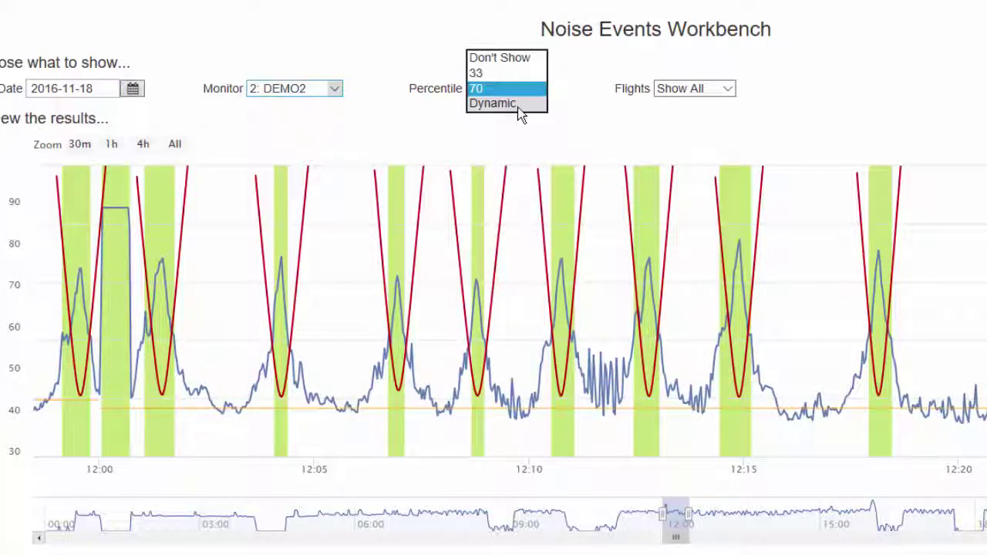
Choose Dynamic percentile, try 70 on the slider, and close the dialog without applying
{"action": "left_click", "coordinate": [519, 109]}
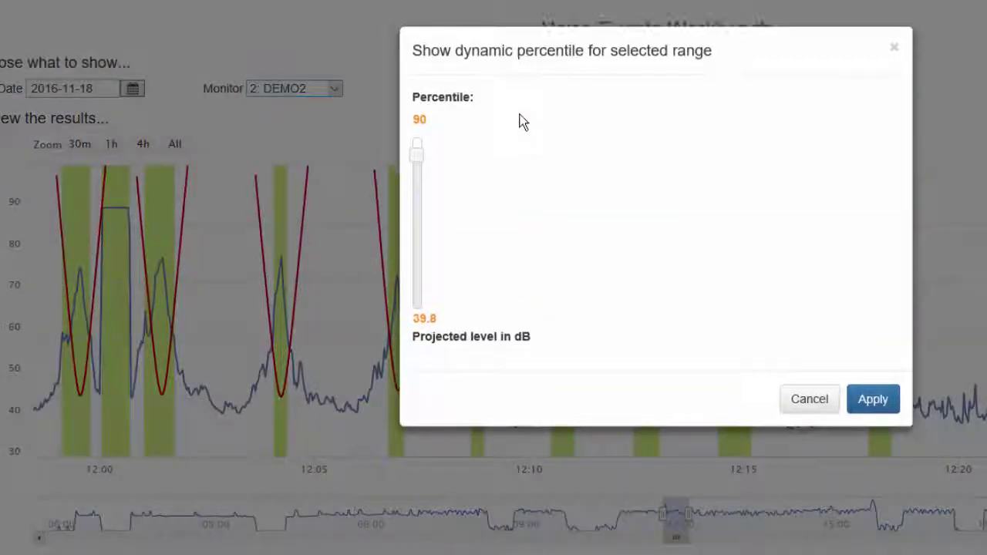
{"action": "left_click_drag", "start_coordinate": [417, 160], "coordinate": [429, 195]}
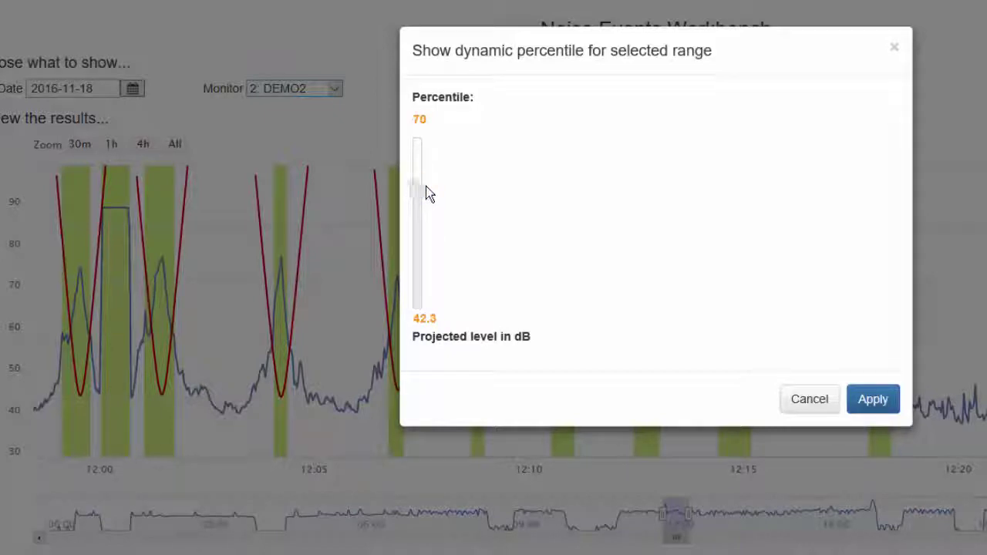
{"action": "left_click", "coordinate": [895, 52]}
{"action": "left_click", "coordinate": [727, 90]}
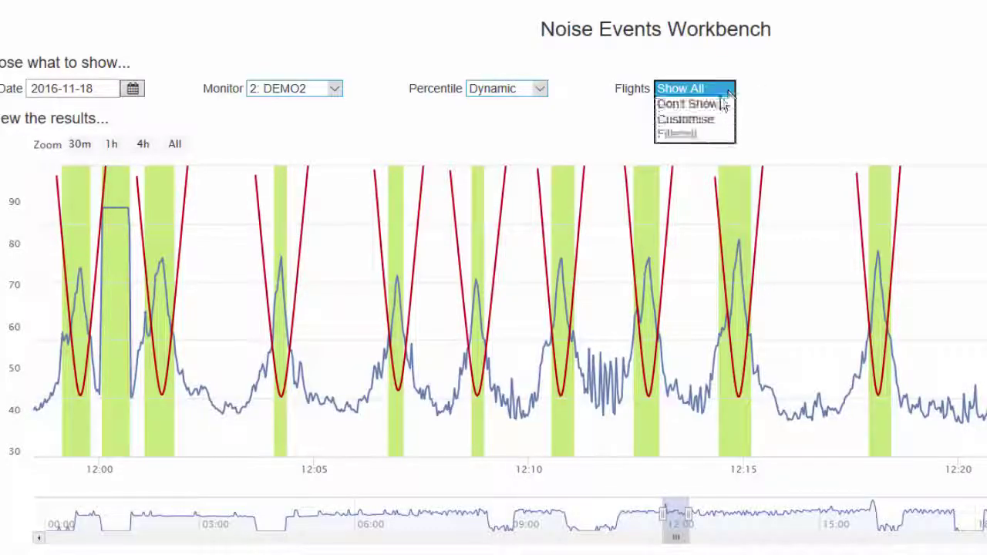
Customise flight filters with Regional Jet, TurboProp and Jet aircraft categories
{"action": "left_click", "coordinate": [689, 123]}
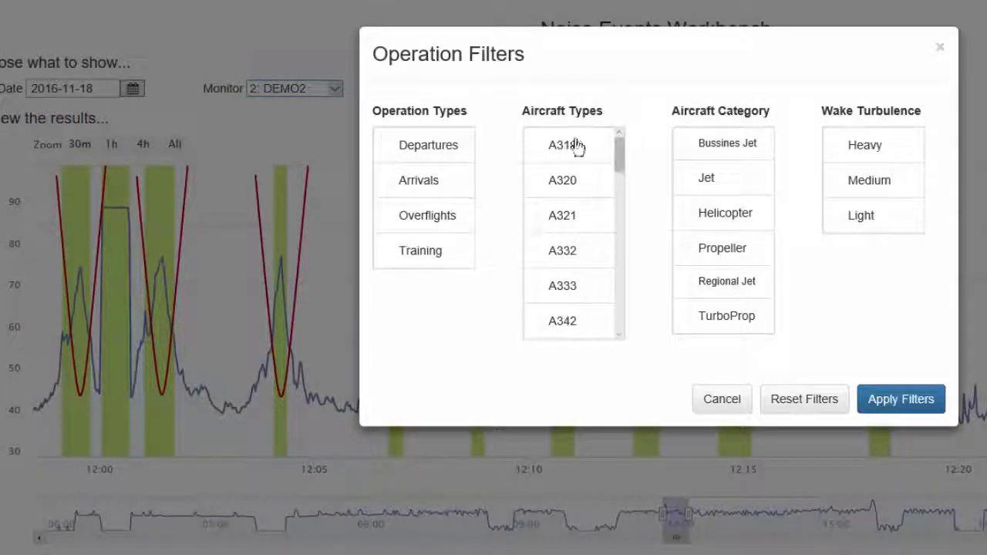
{"action": "left_click_drag", "start_coordinate": [620, 150], "coordinate": [616, 270]}
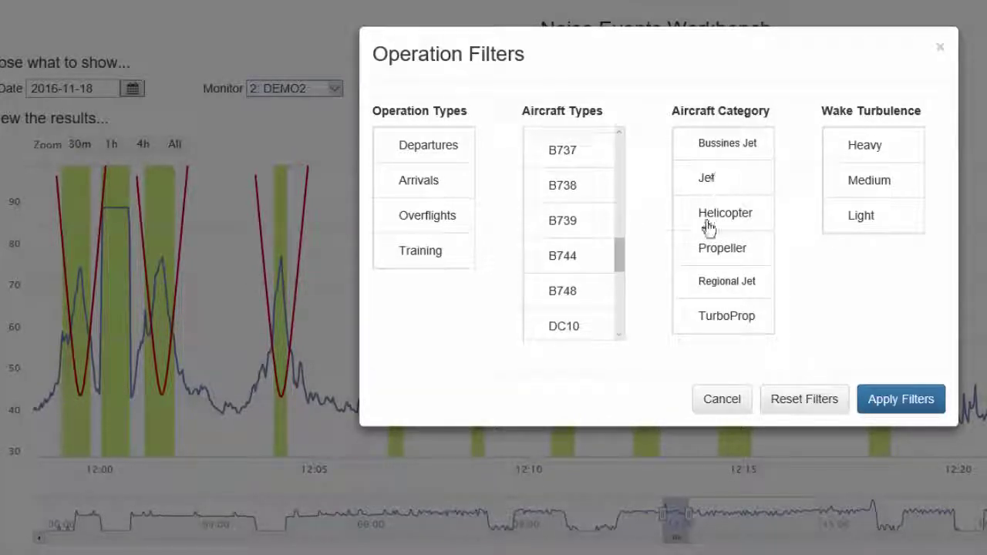
{"action": "left_click", "coordinate": [711, 293]}
{"action": "left_click", "coordinate": [705, 320]}
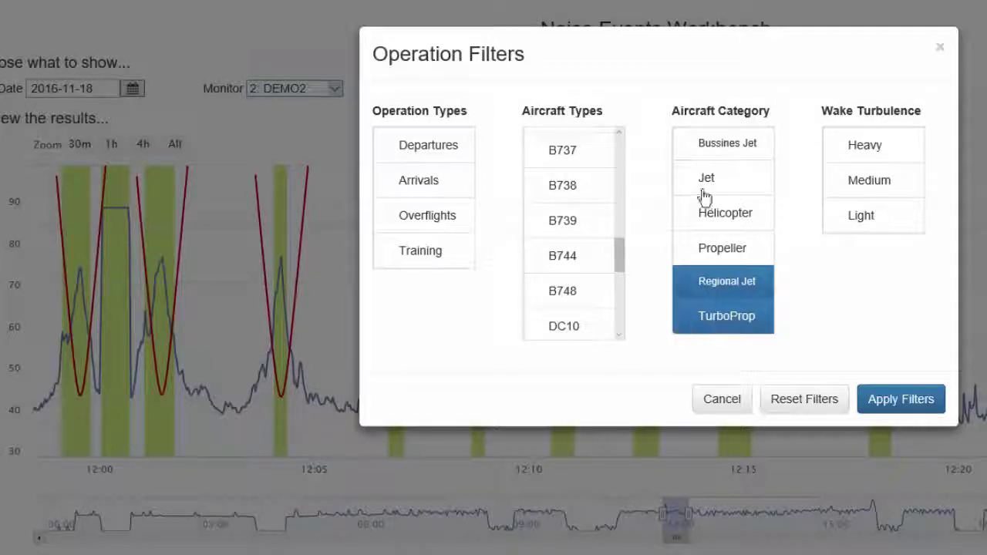
{"action": "left_click", "coordinate": [708, 177]}
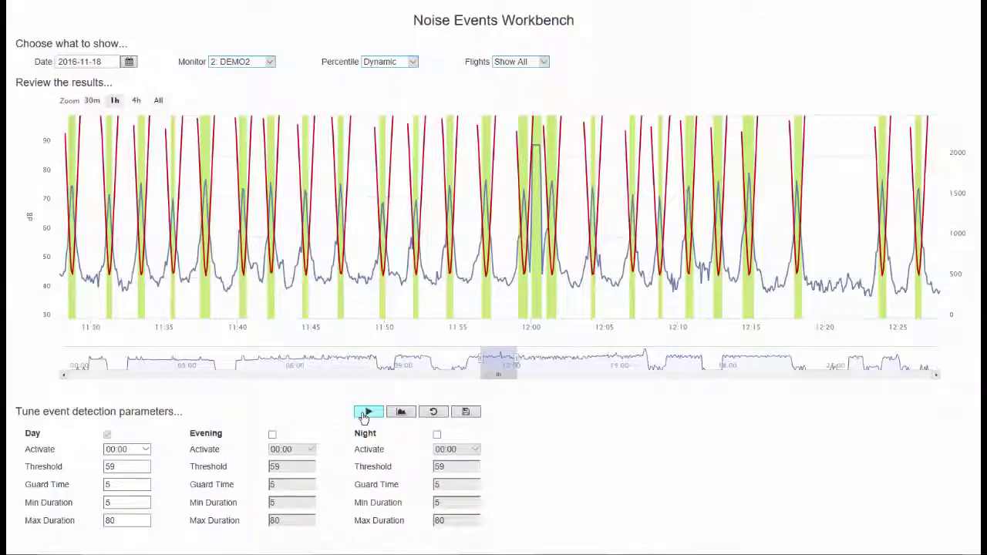
Open Reprocess All Noise Events and check both dates, keeping 2017-04-27 to 2017-04-28
{"action": "left_click", "coordinate": [437, 383]}
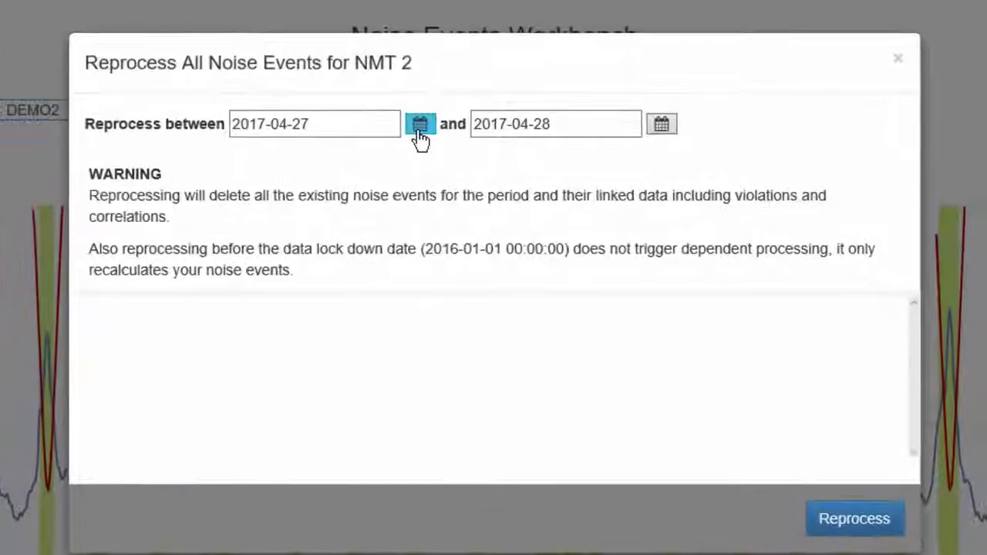
{"action": "left_click", "coordinate": [452, 74]}
{"action": "left_click", "coordinate": [420, 132]}
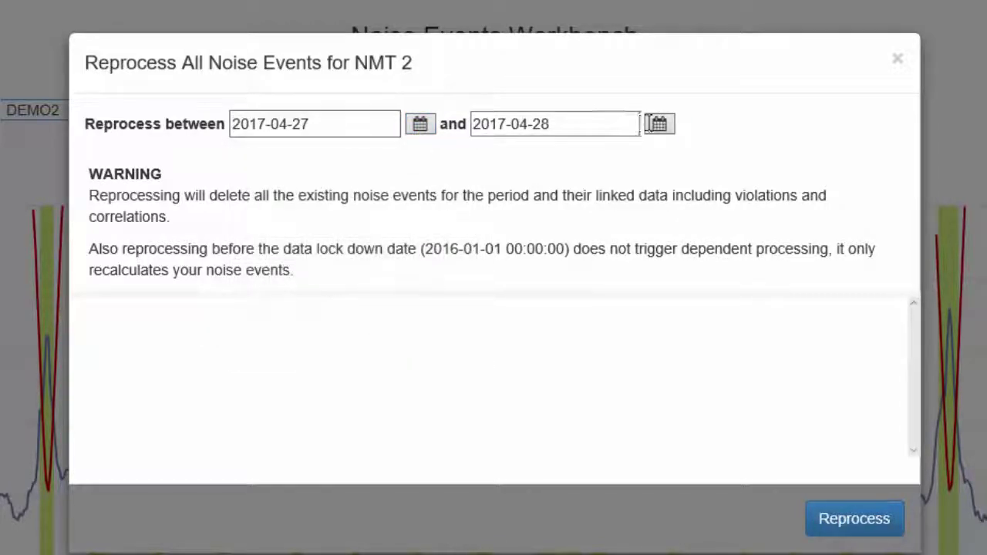
{"action": "left_click", "coordinate": [661, 125]}
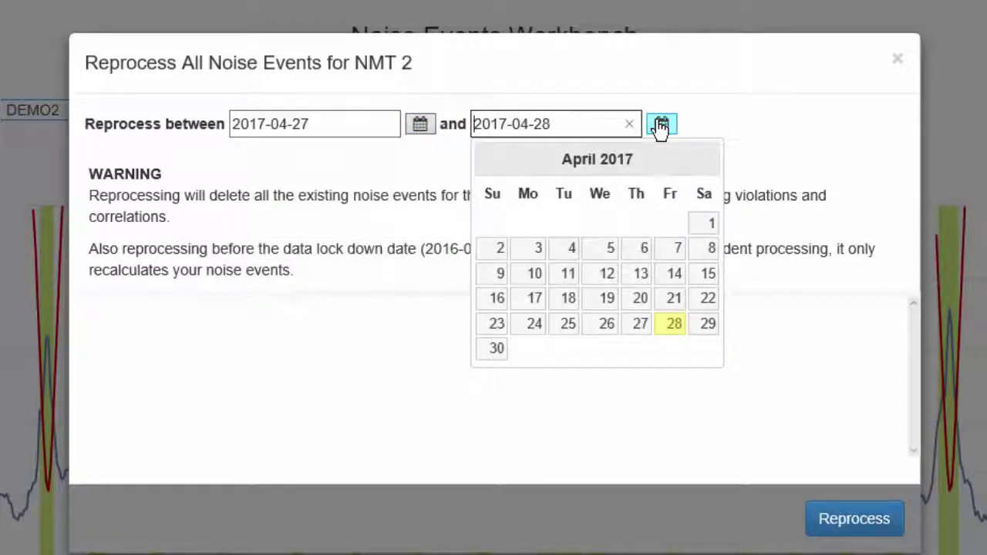
{"action": "left_click", "coordinate": [660, 125]}
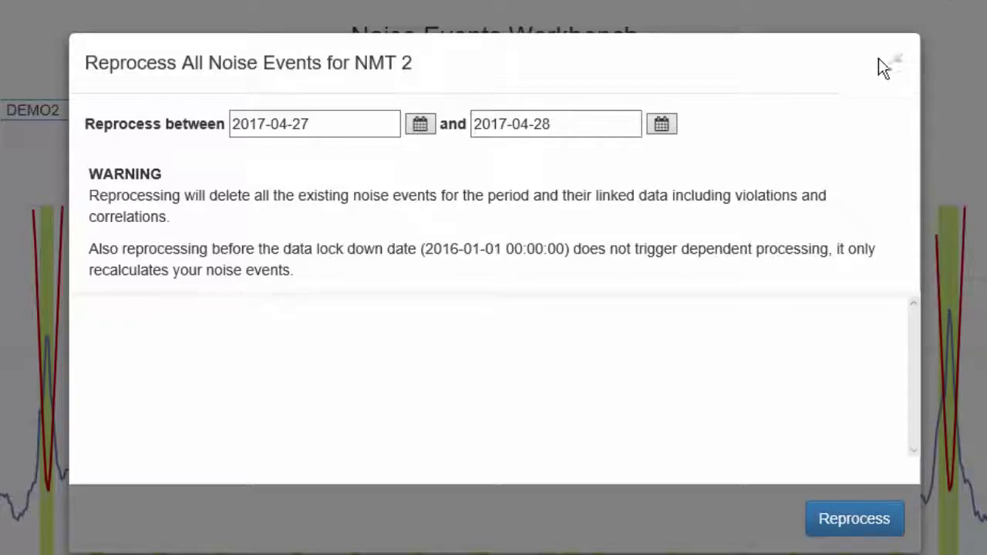
Close the Reprocess All Noise Events dialog without running it
{"action": "left_click", "coordinate": [899, 62]}
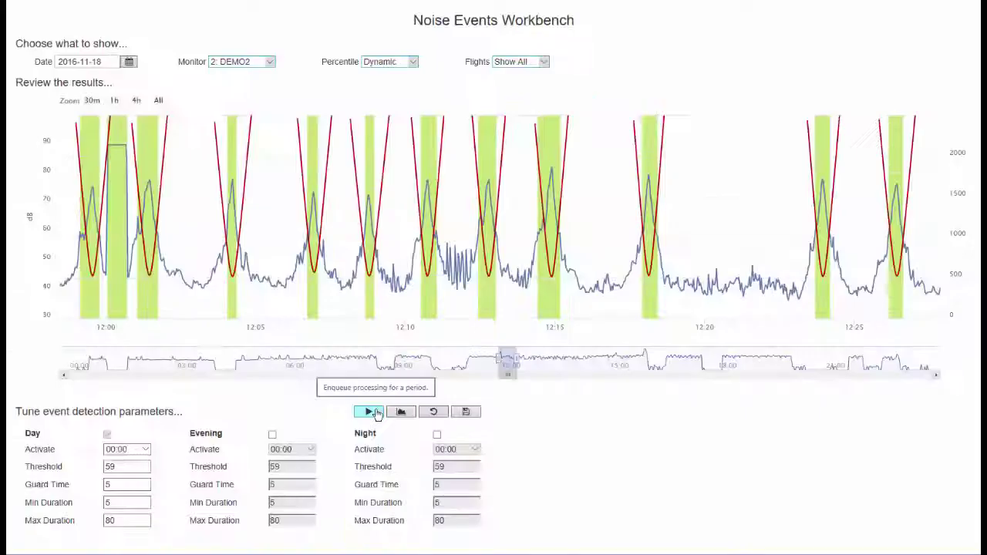